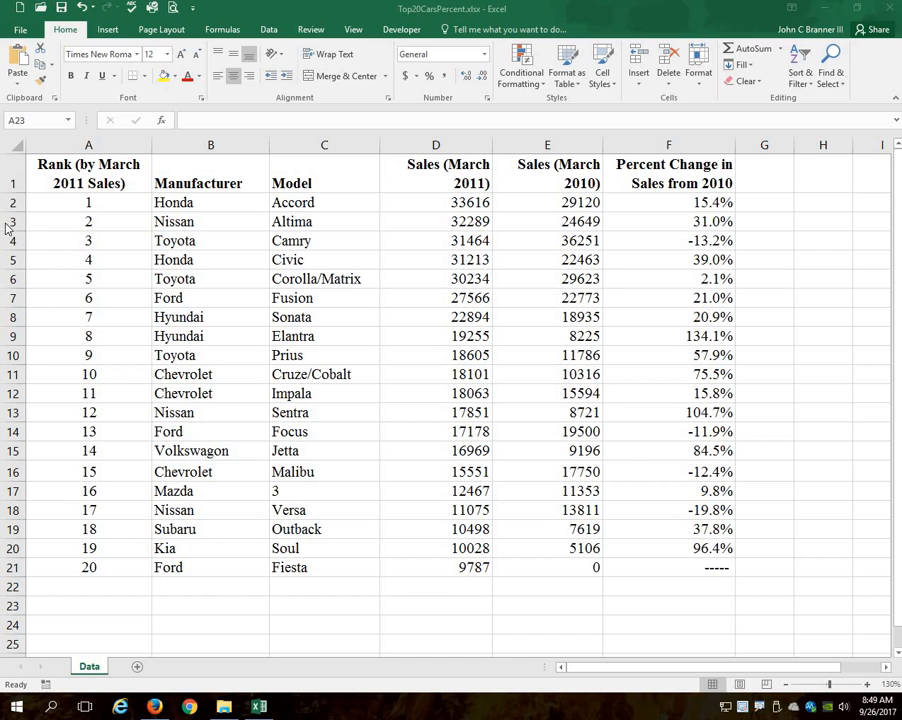
- Select the full car sales table A1:F21, including its header row, and open a custom sort for it
left_click(68, 175)
left_click(78, 177)
left_click_drag(78, 177, 670, 558)
left_click(75, 175)
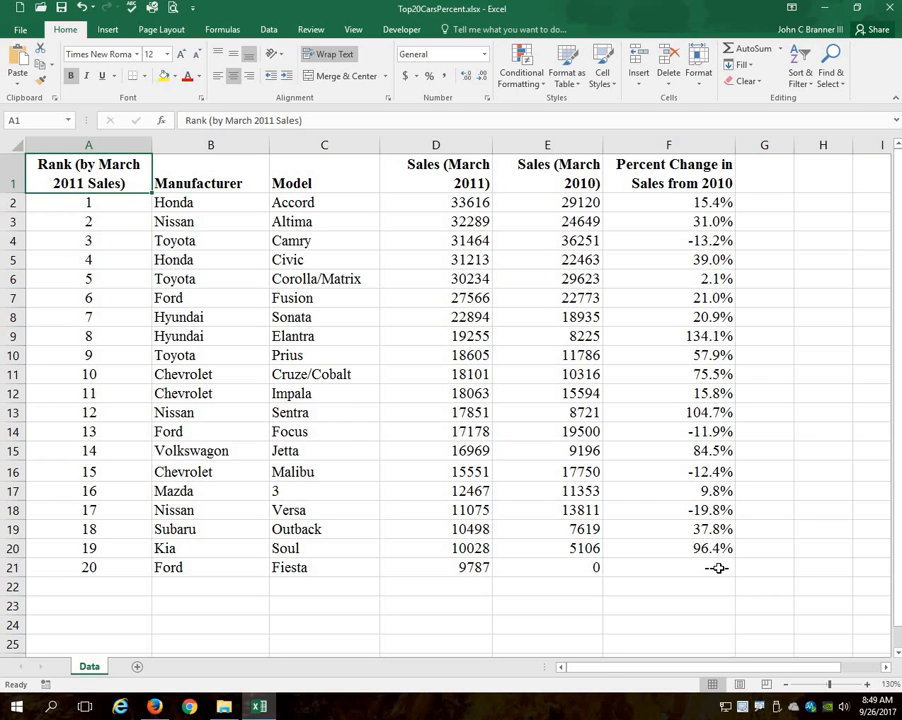
left_click(718, 568, "shift")
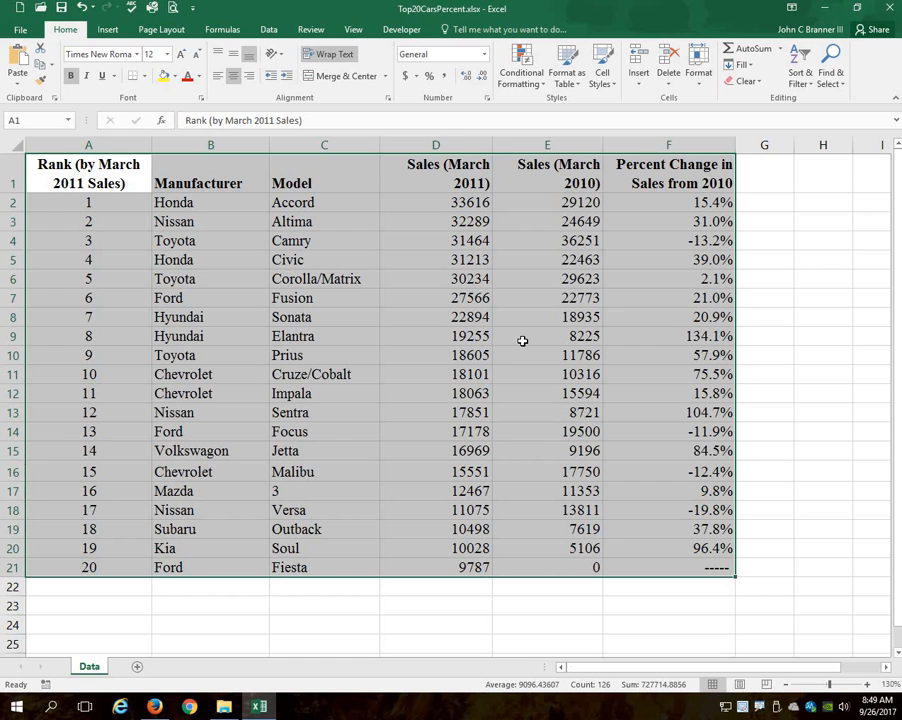
left_click(266, 31)
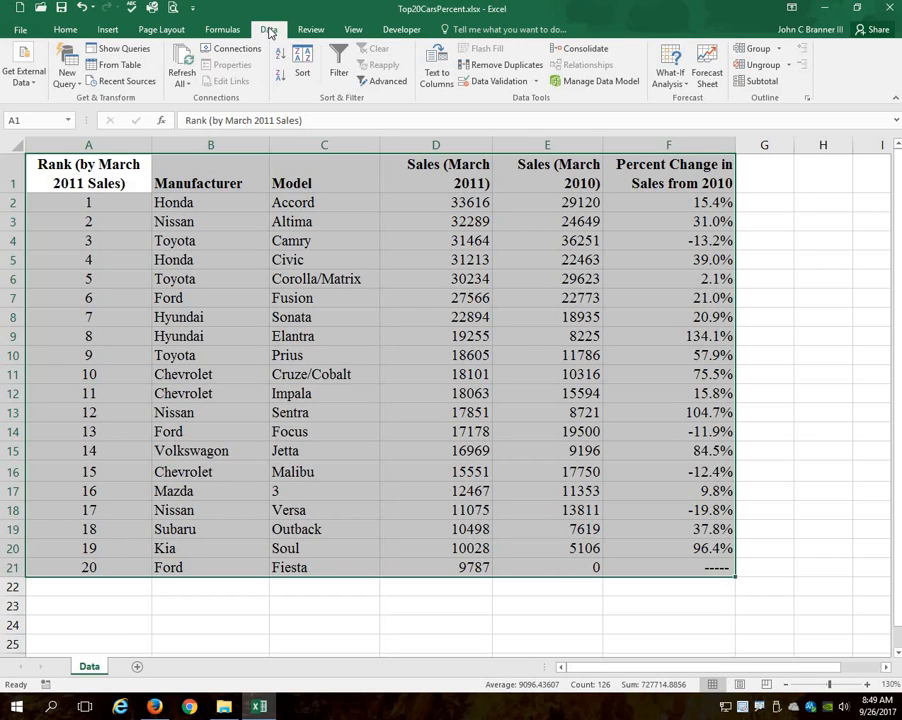
left_click(304, 62)
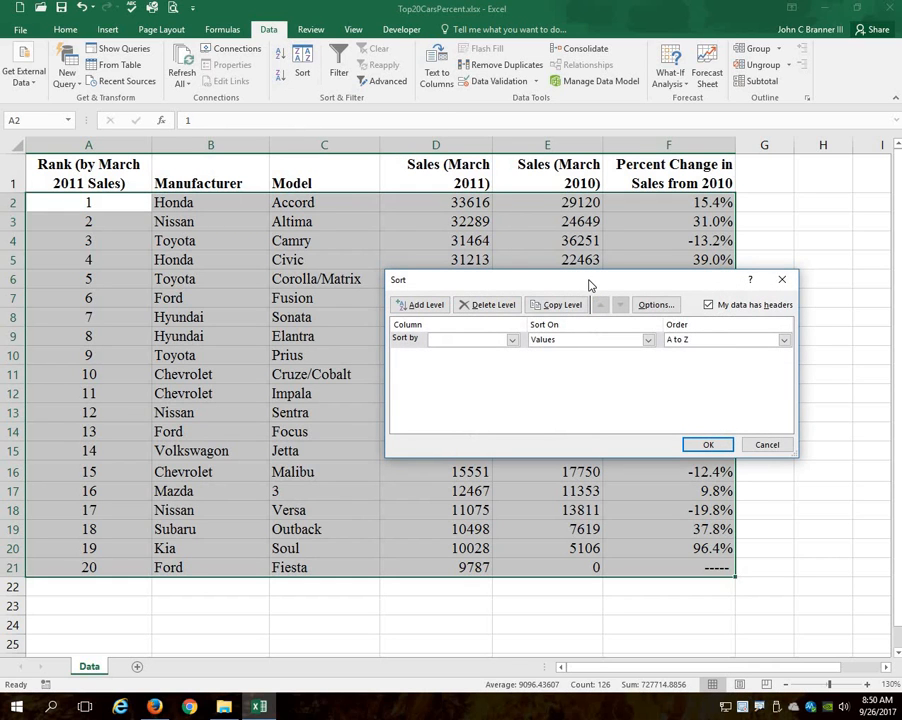
left_click_drag(595, 288, 474, 254)
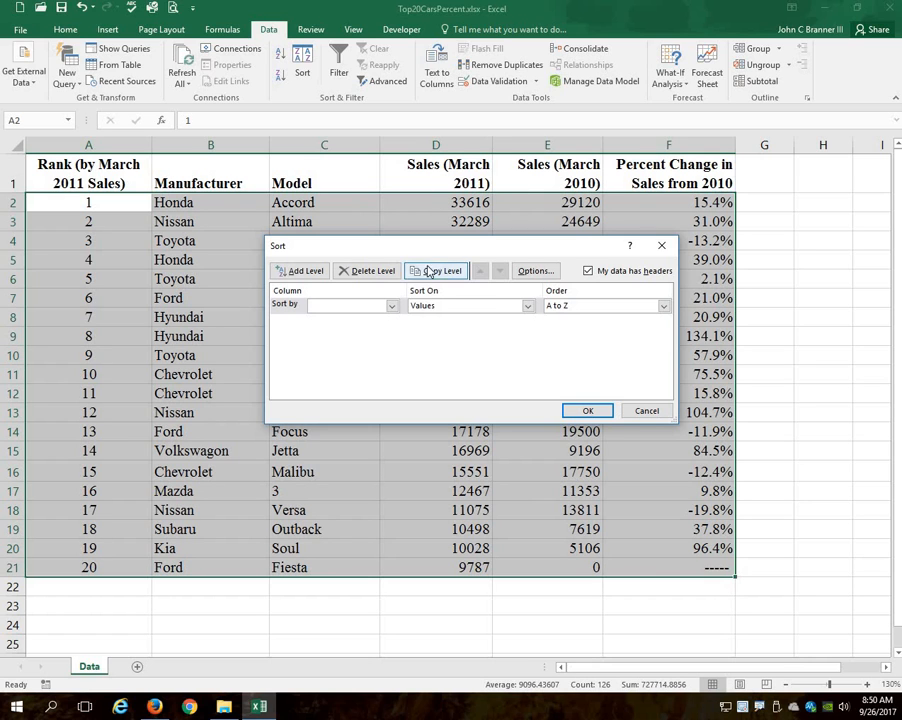
left_click_drag(427, 246, 390, 237)
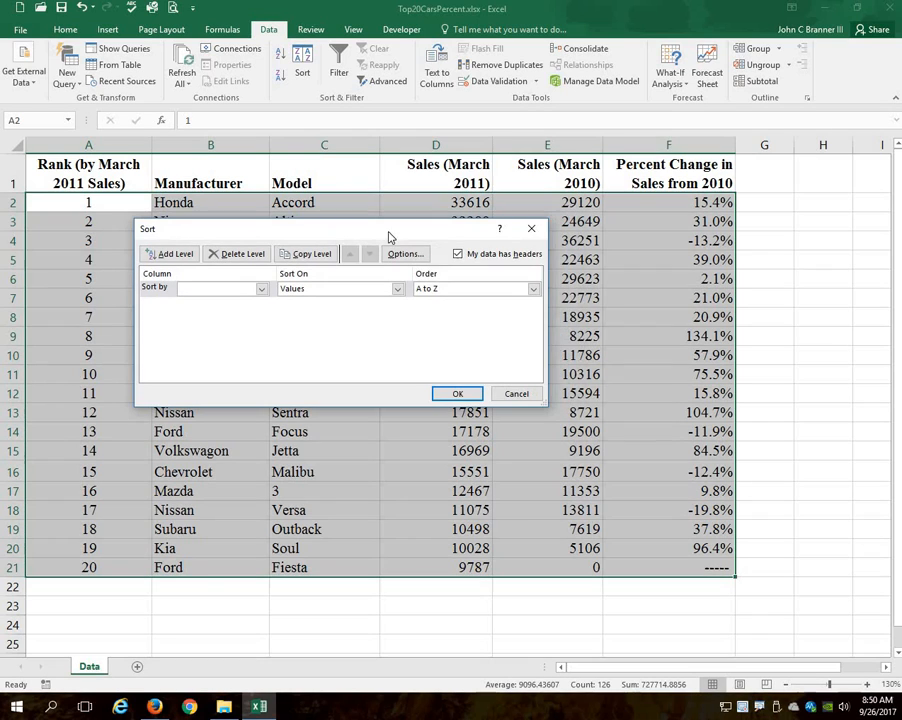
- Switch the sort's header-row option off and back on to compare how the range to sort changes
left_click(459, 255)
left_click(459, 255)
left_click(459, 255)
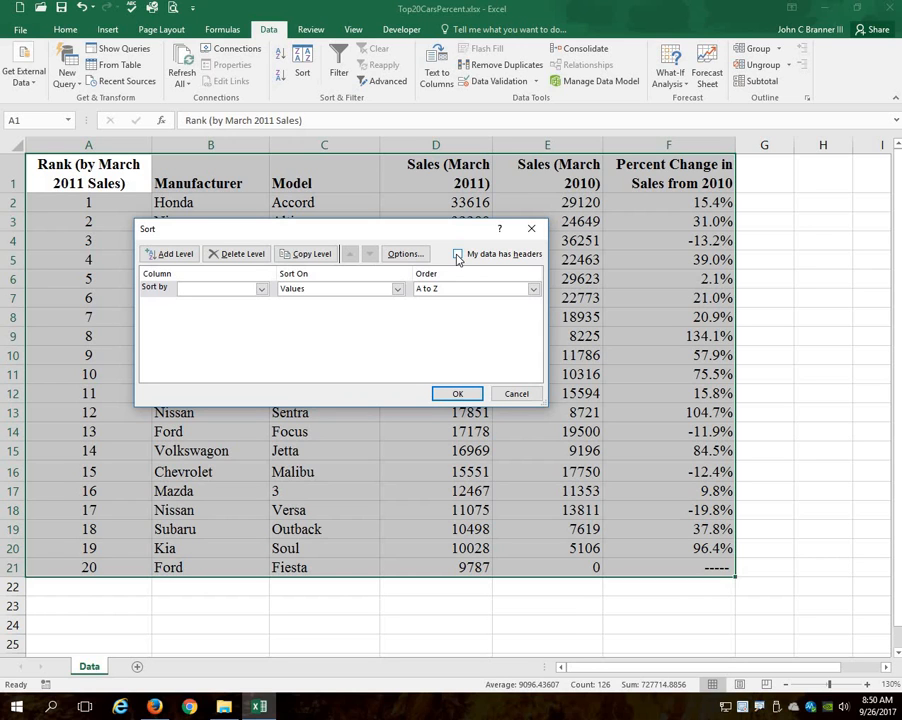
left_click(458, 255)
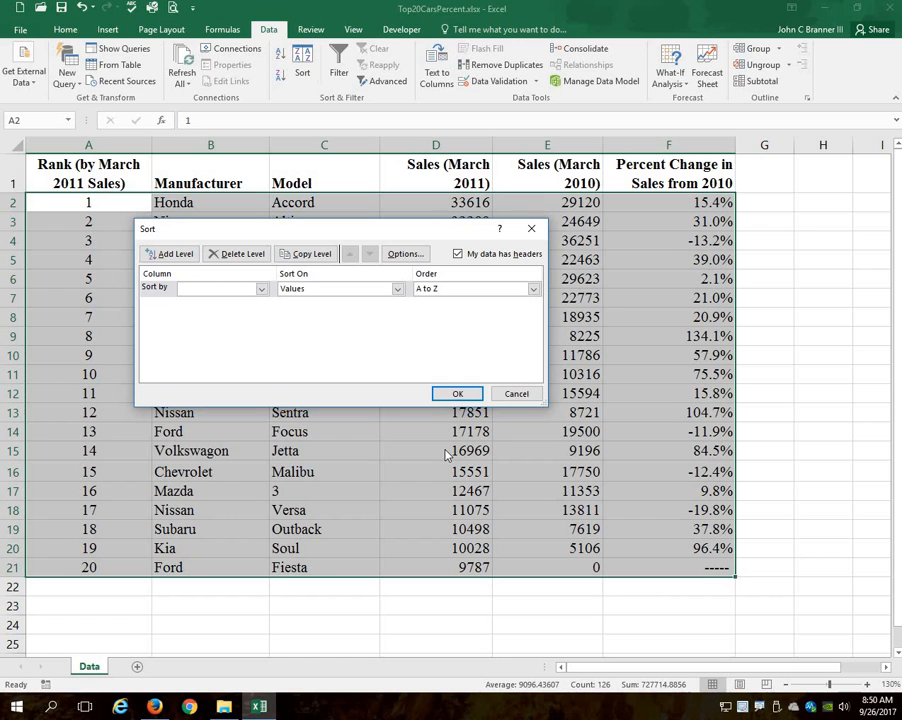
- Sort the table by Sales (March 2010) values from Largest to Smallest
left_click(261, 289)
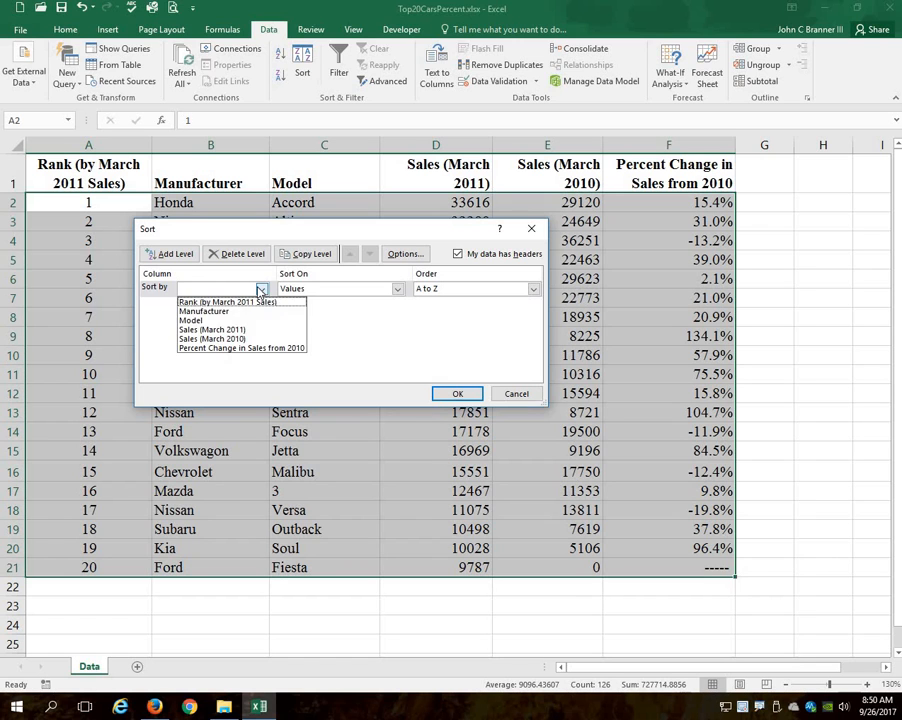
left_click(240, 340)
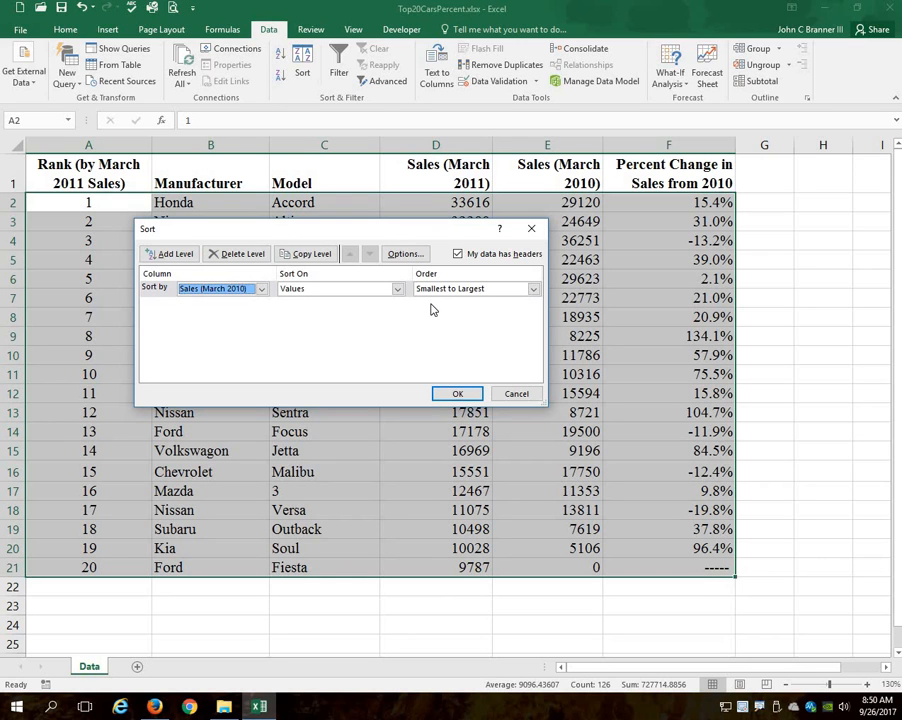
left_click(533, 289)
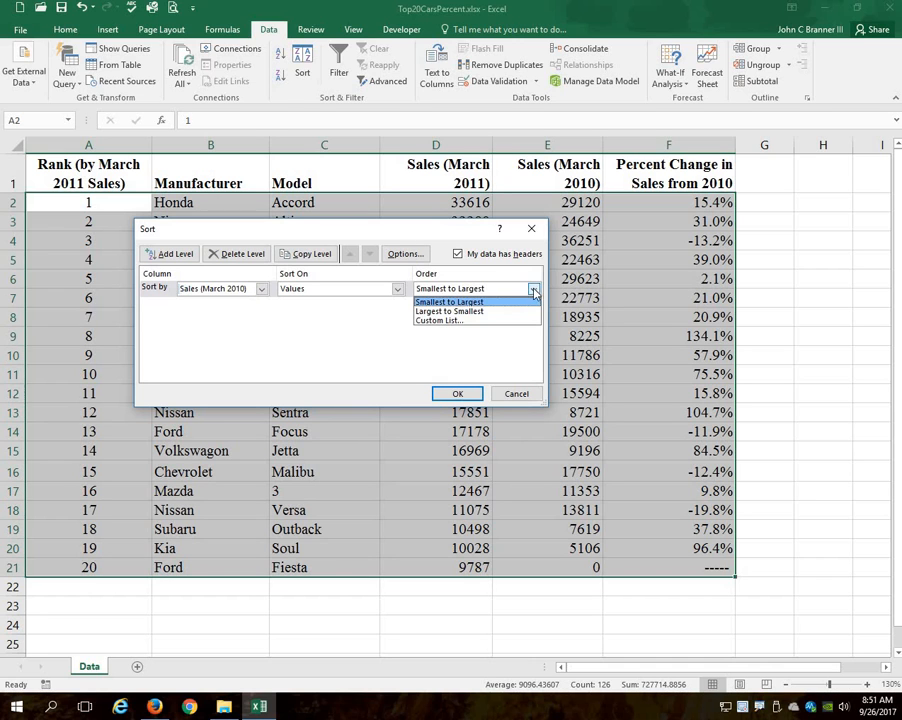
left_click(479, 312)
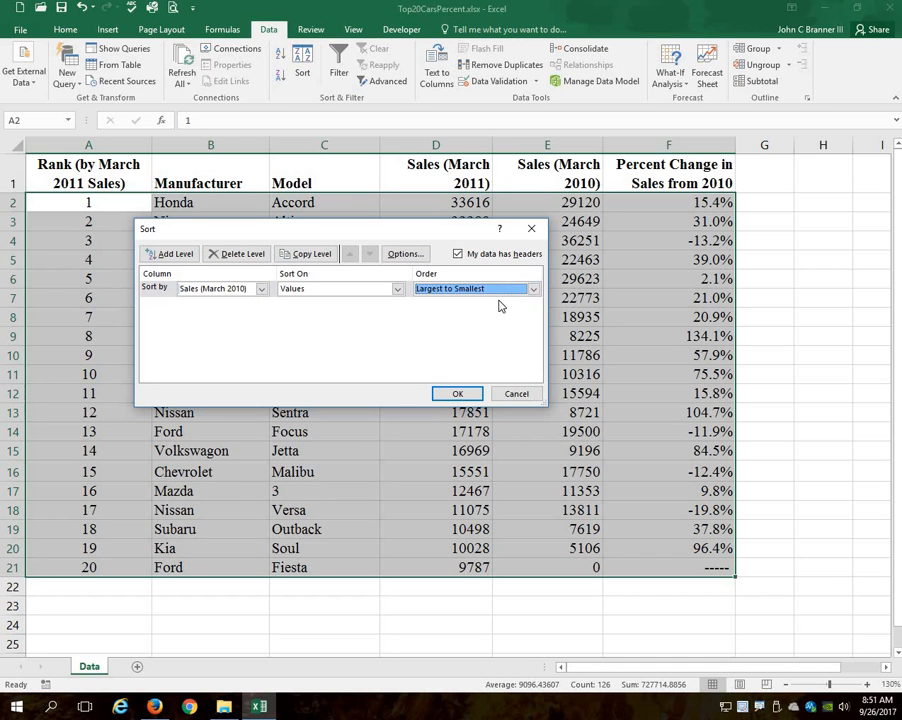
left_click(458, 393)
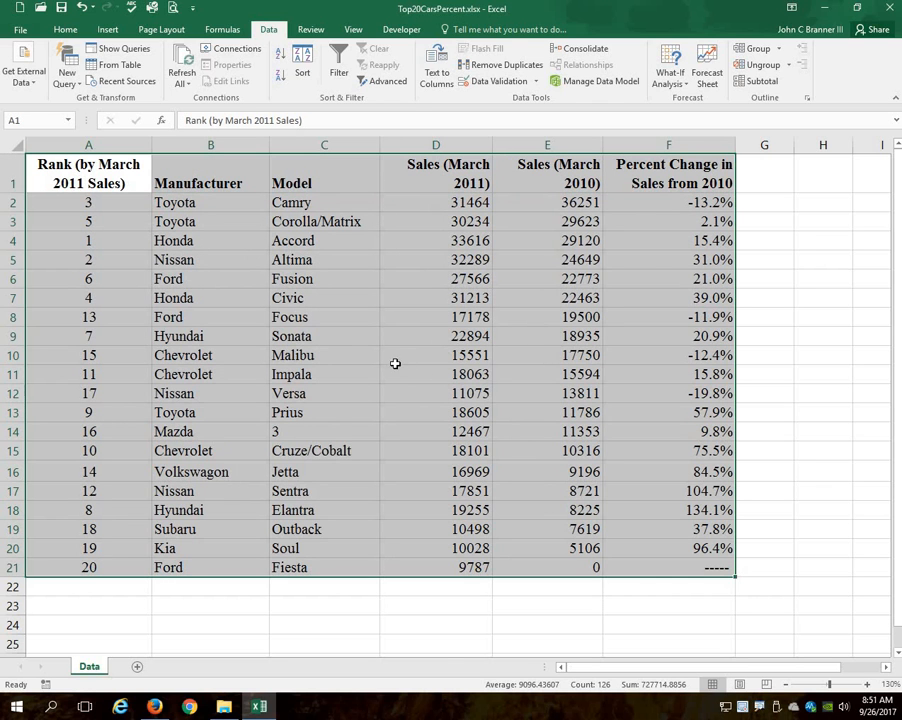
left_click(741, 256)
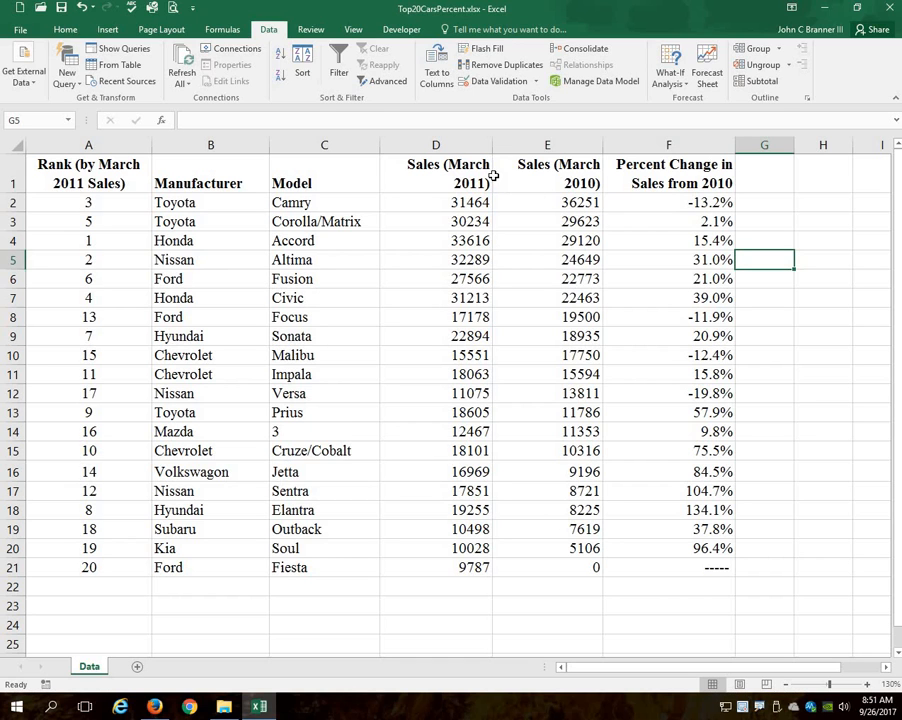
left_click(460, 238)
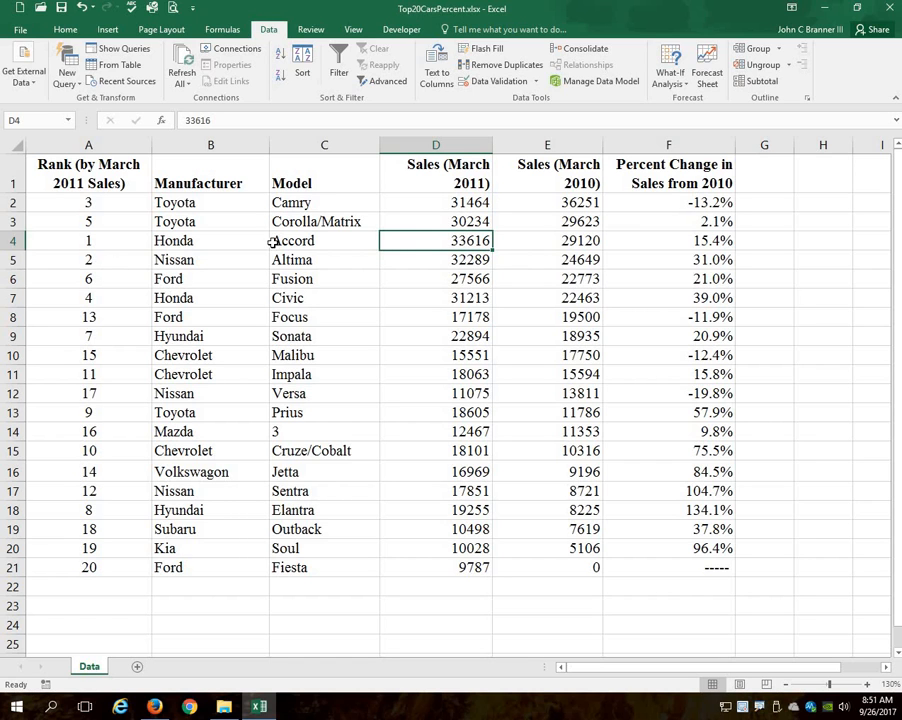
left_click(583, 202)
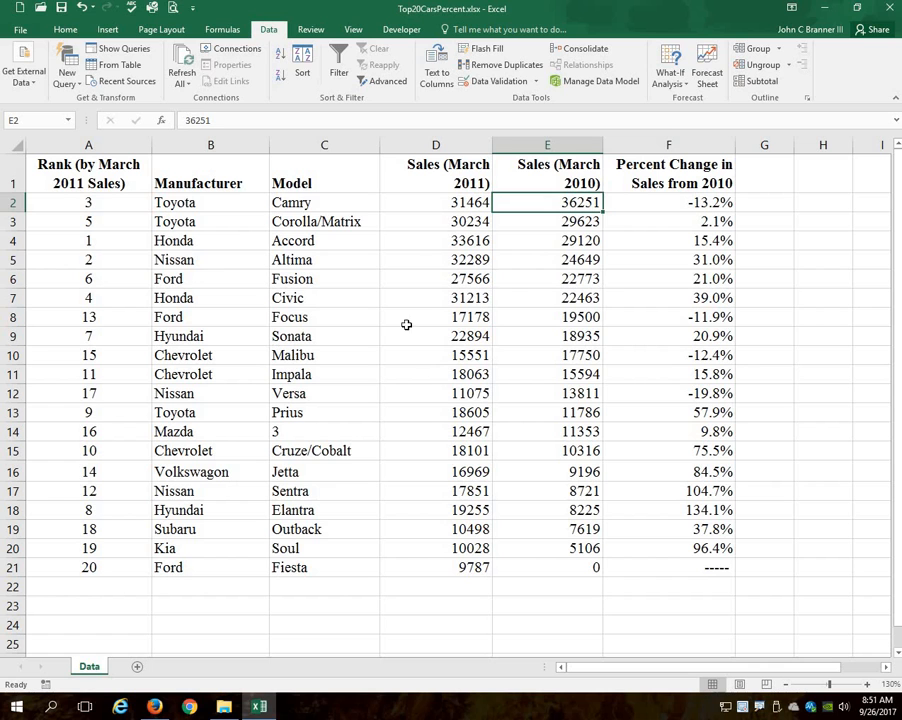
- Sort the whole table again, adding Manufacturer in A to Z order as a second level below Sales (March 2010)
key("ctrl+Home")
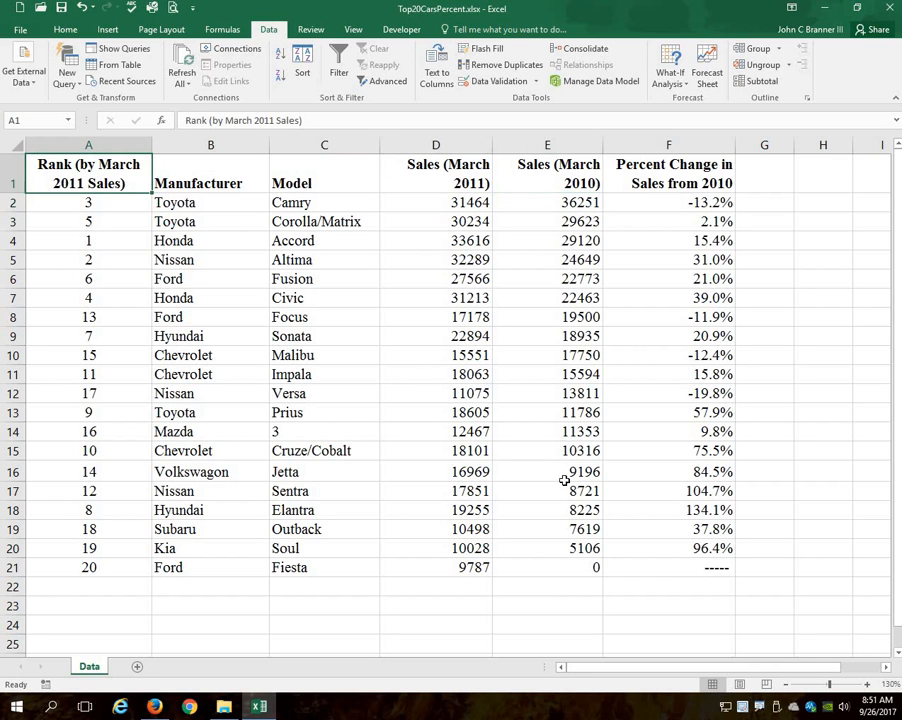
key("ctrl+a")
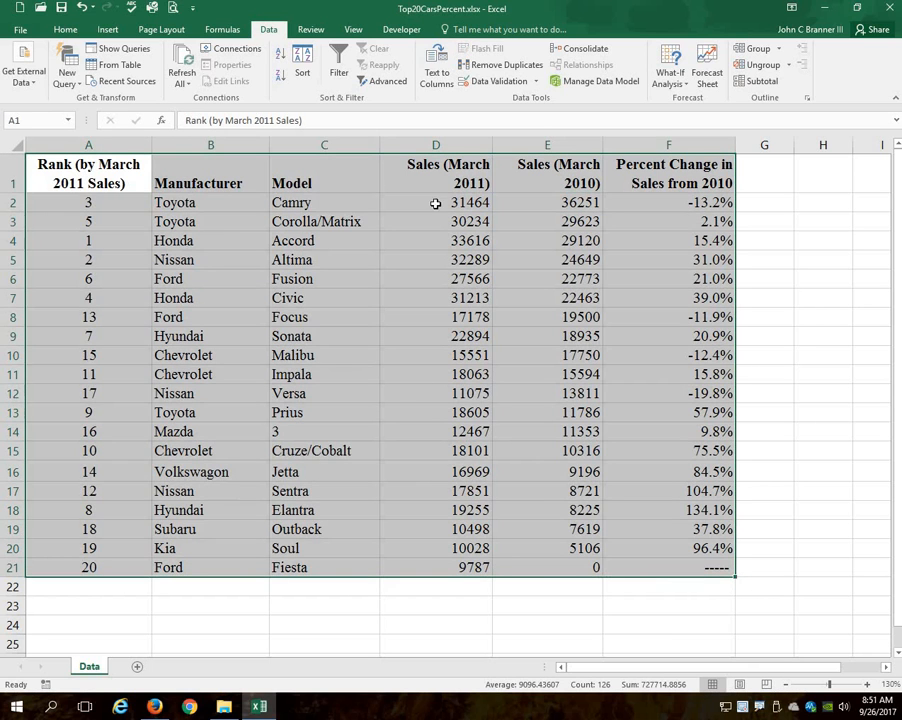
left_click(303, 68)
left_click_drag(386, 230, 504, 228)
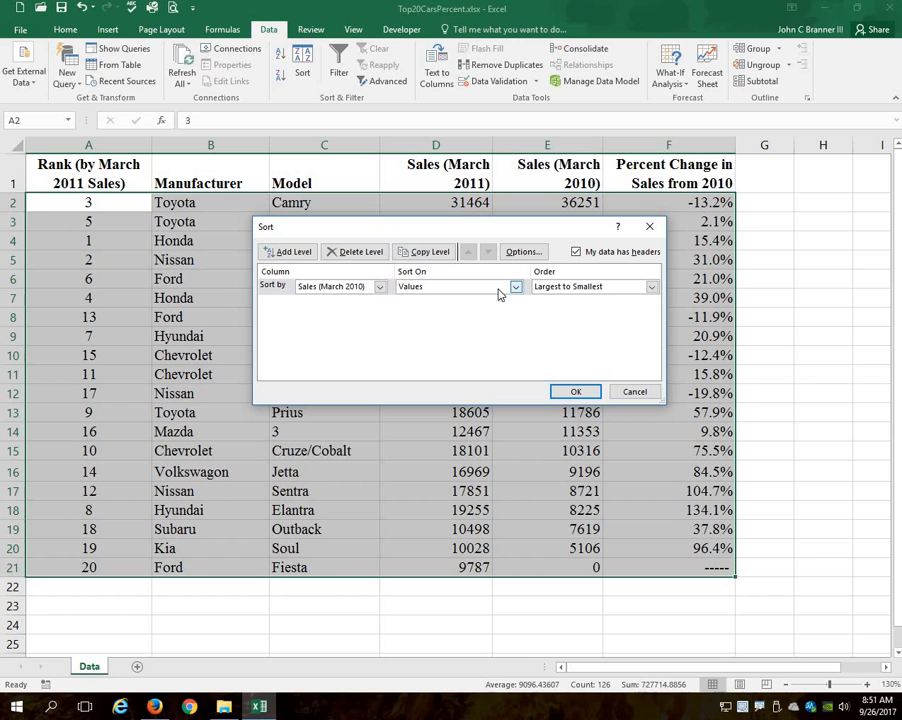
left_click(295, 252)
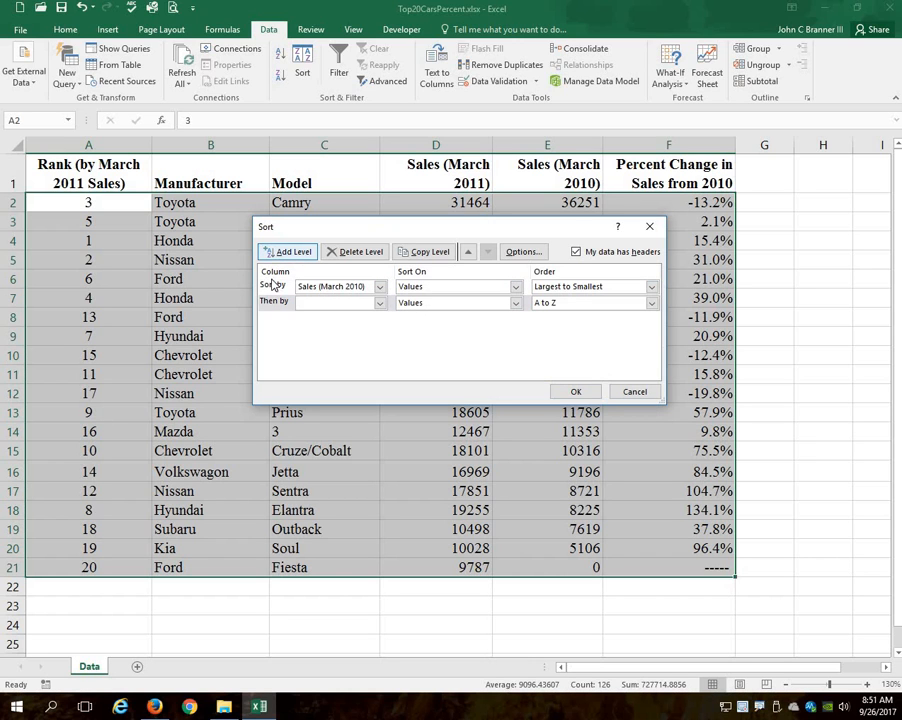
left_click(380, 304)
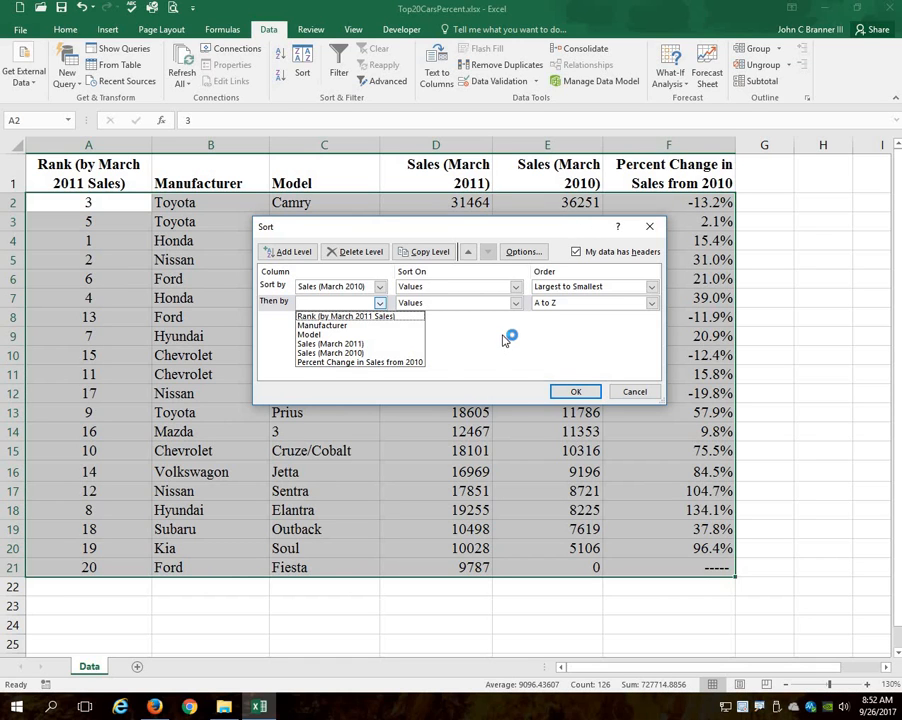
left_click(328, 326)
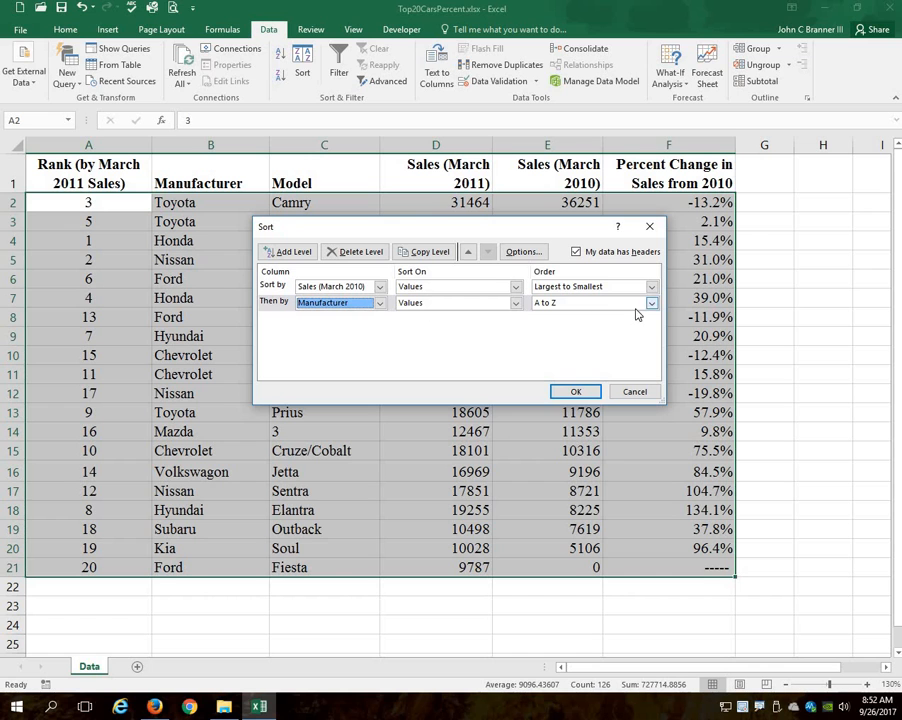
left_click(576, 392)
left_click(478, 296)
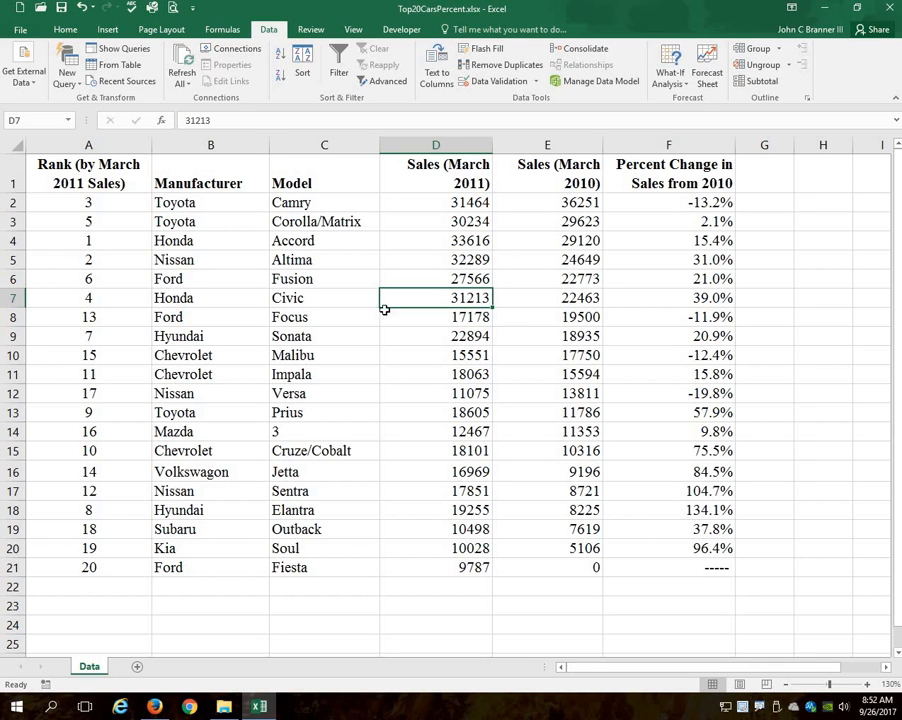
- Reselect the table A1:F21 with its headers and reopen its two-level sort settings
left_click(89, 184)
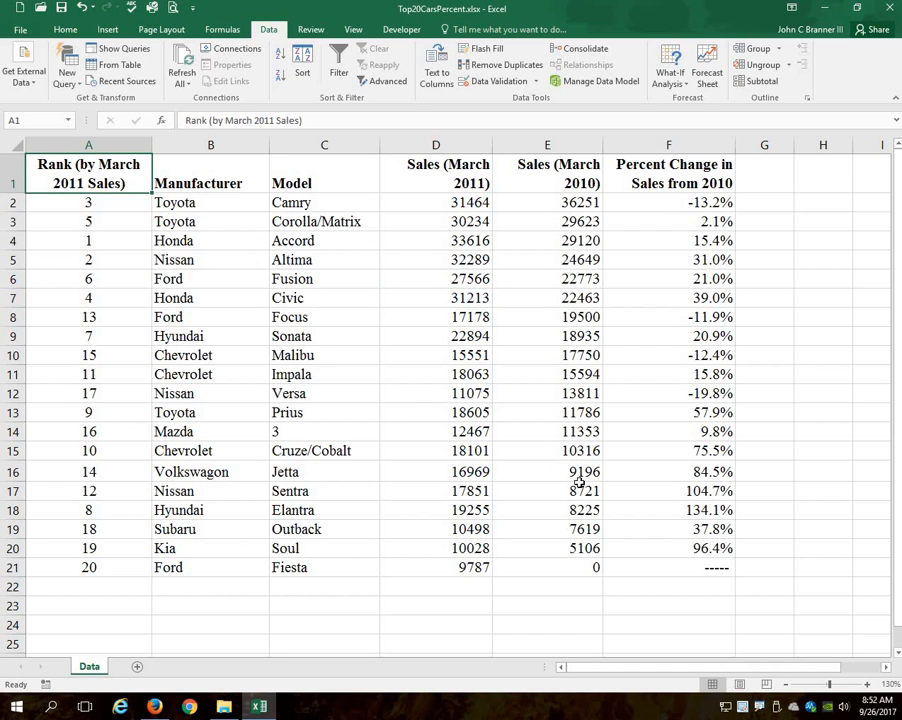
left_click(693, 566, "shift")
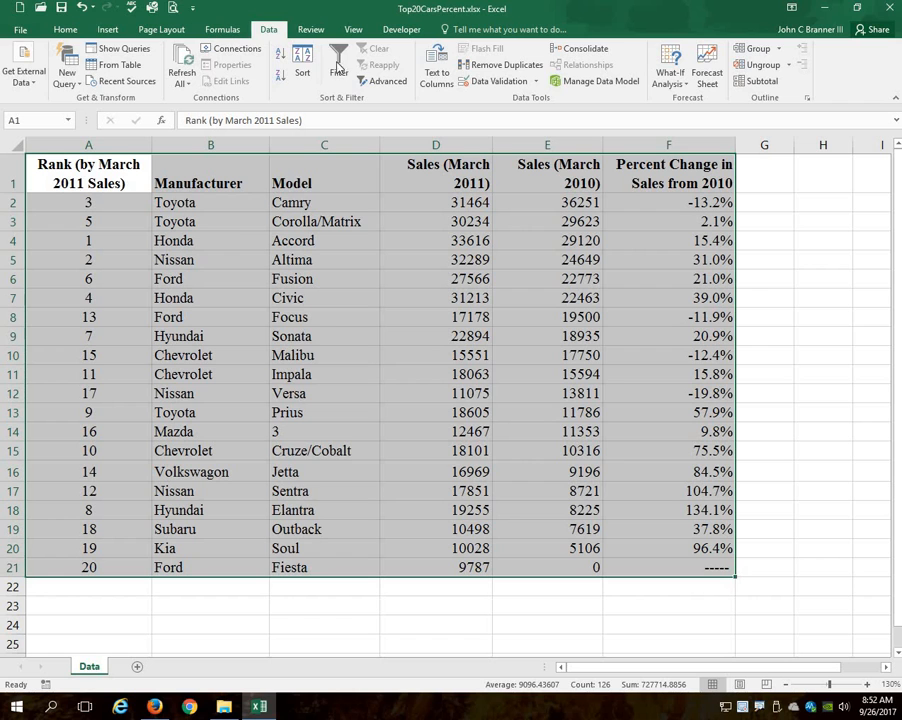
left_click(302, 64)
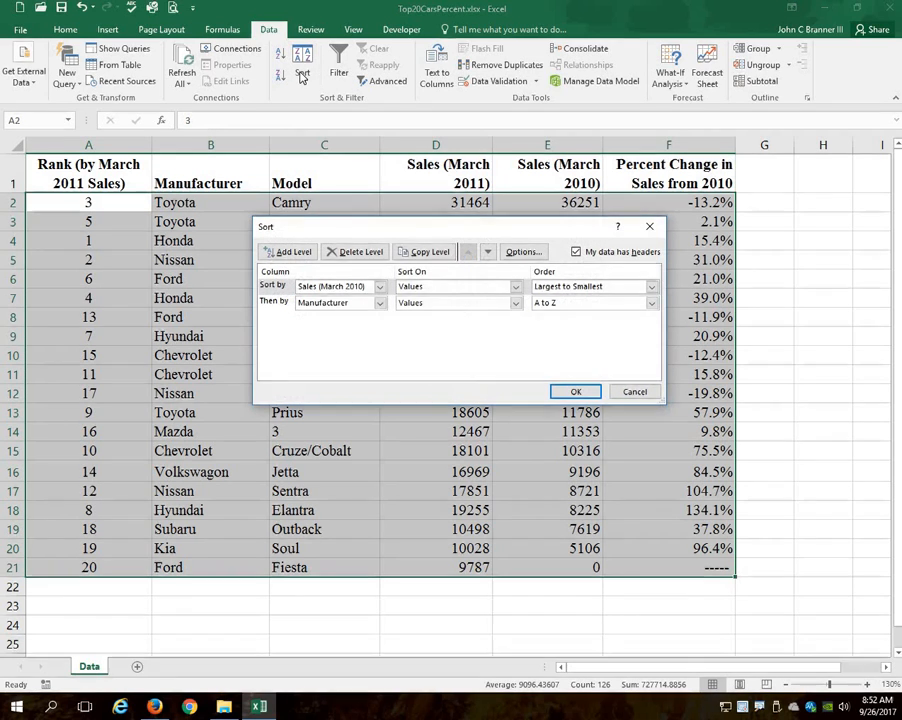